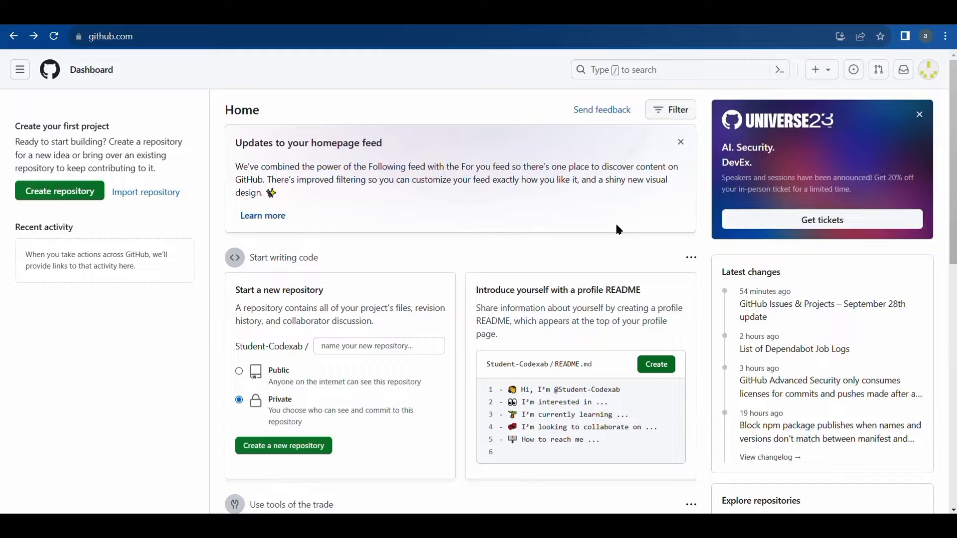
Step: Open the GitHub account menu from the profile avatar on the dashboard
left_click(191, 36)
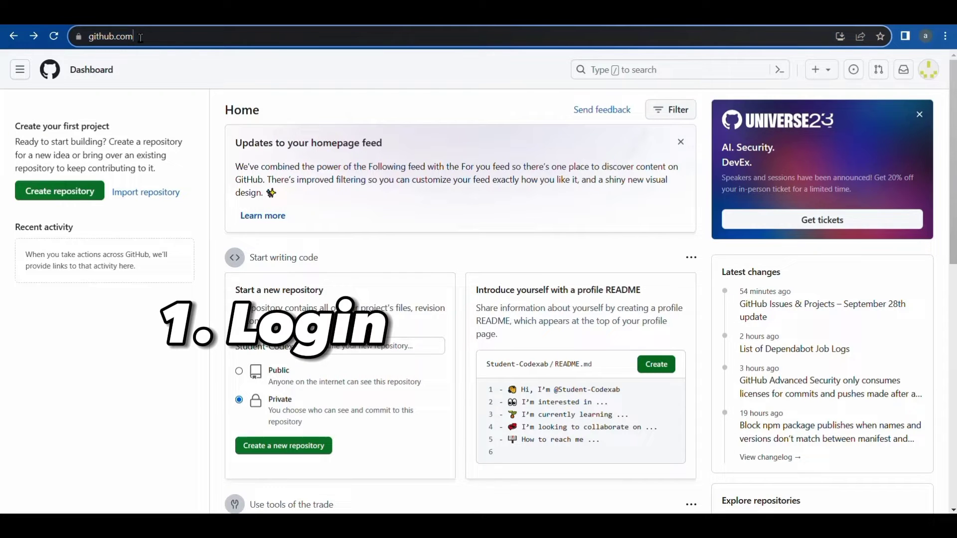
left_click(456, 103)
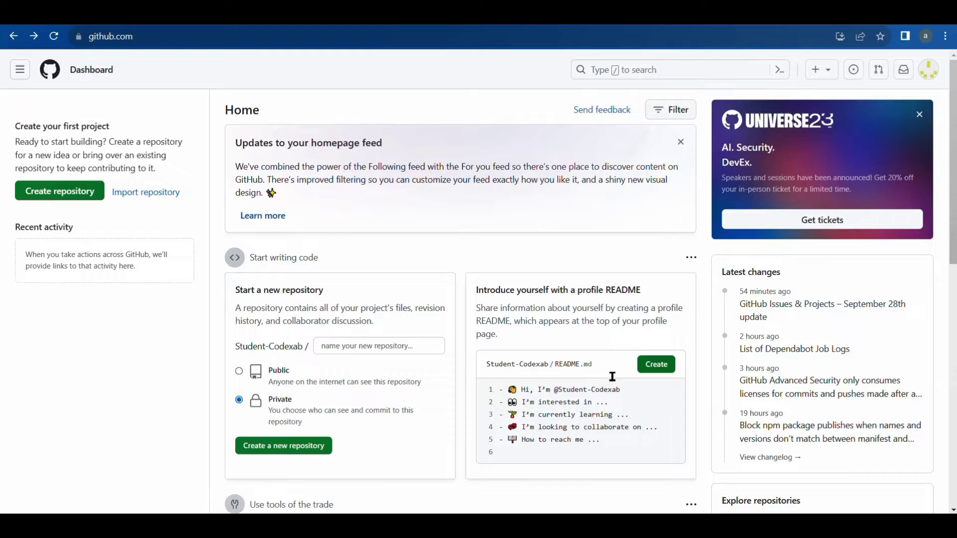
scroll(427, 277, "down", 10)
scroll(427, 276, "up", 10)
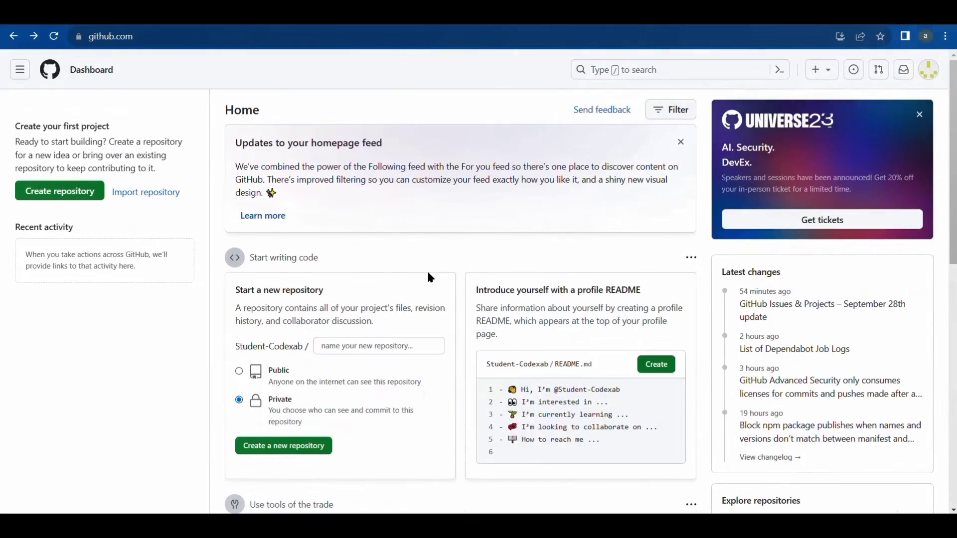
scroll(428, 275, "down", 5)
scroll(428, 276, "up", 5)
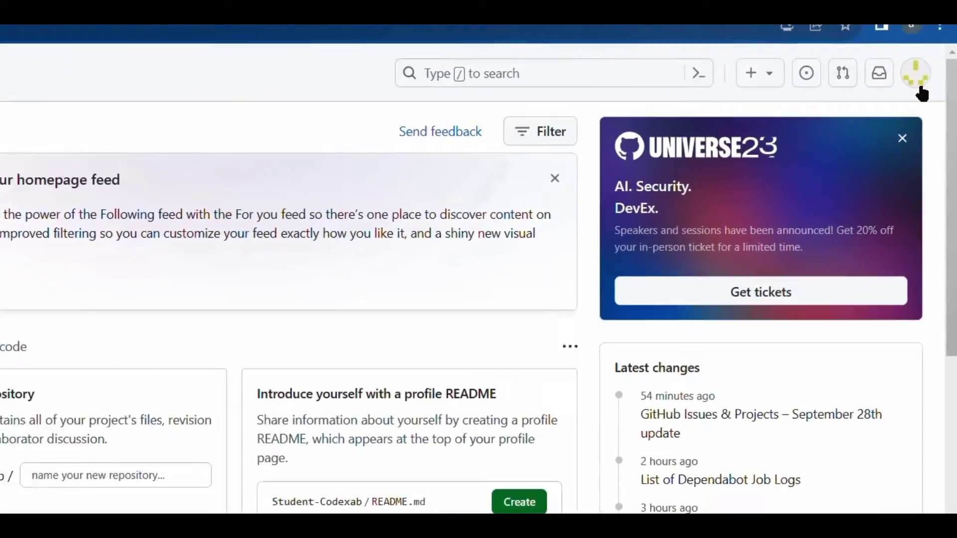
left_click(918, 87)
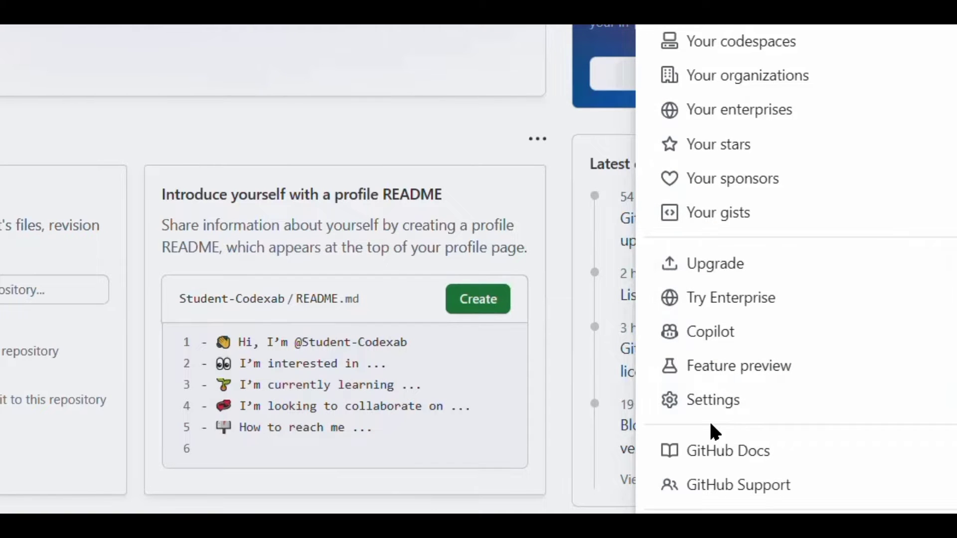
Step: Go to Settings from the account menu, landing on the Public profile page
left_click(735, 410)
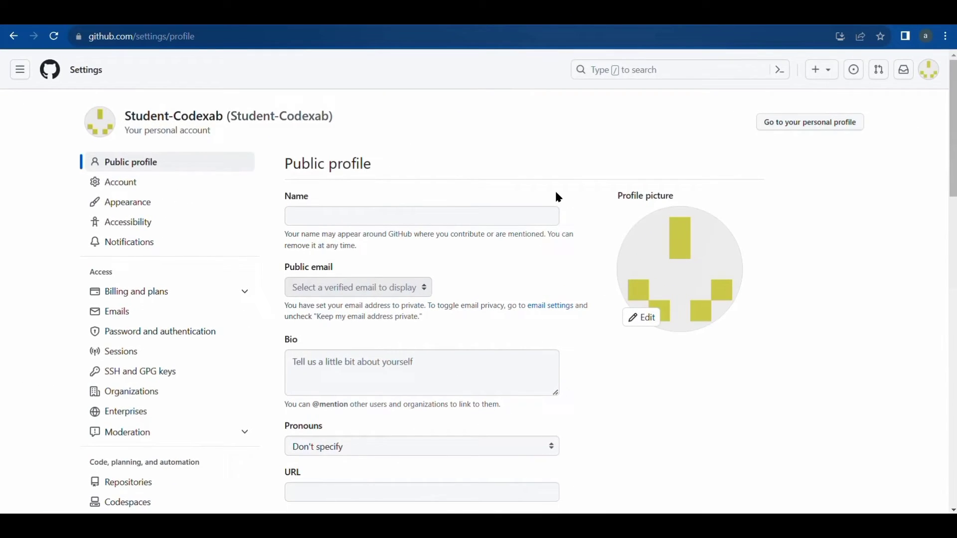
scroll(556, 193, "down", 15)
scroll(556, 193, "down", 3)
scroll(555, 193, "up", 20)
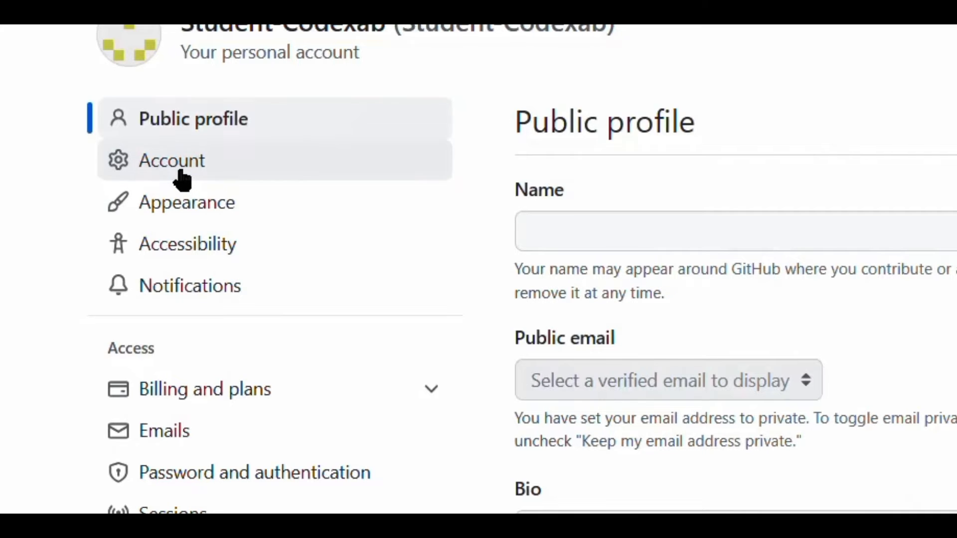
Step: Switch to Account settings and highlight the Delete account heading and irreversibility warning
left_click(181, 178)
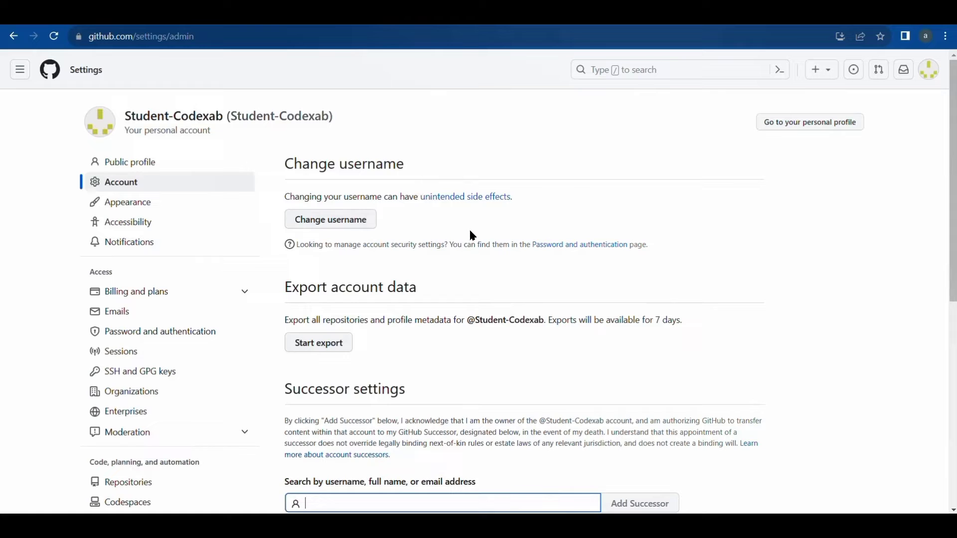
scroll(470, 235, "down", 5)
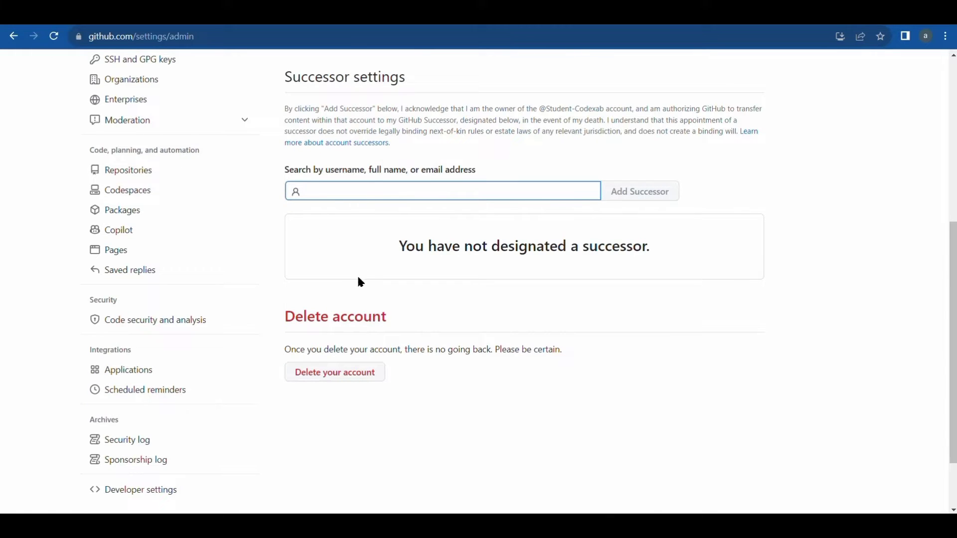
left_click_drag(390, 314, 287, 315)
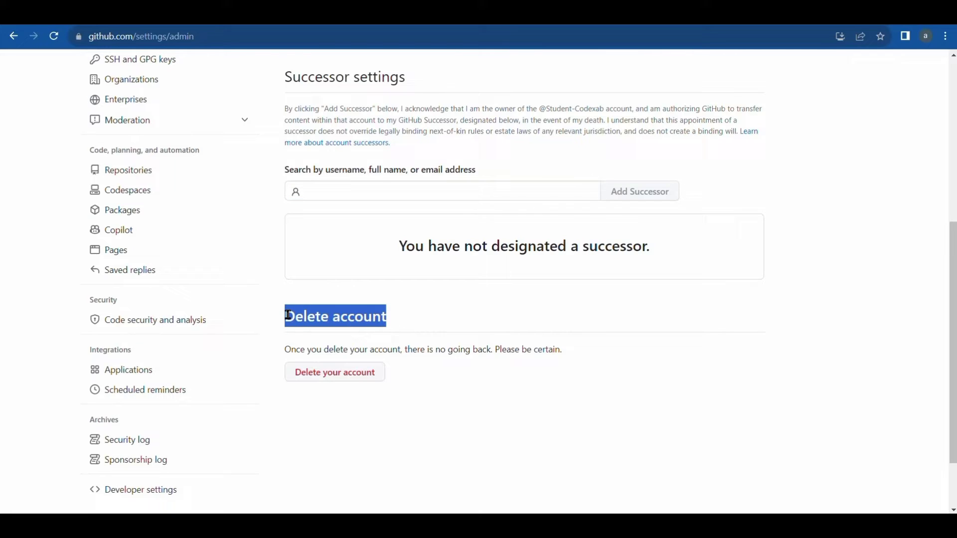
left_click(293, 359)
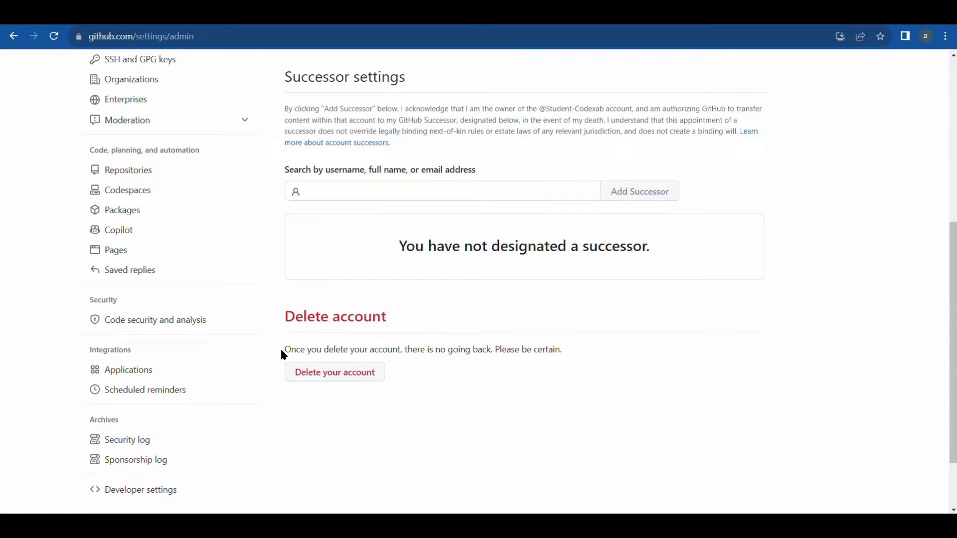
mouse_move(284, 353)
left_mouse_down()
mouse_move(379, 361)
mouse_move(577, 353)
left_mouse_up()
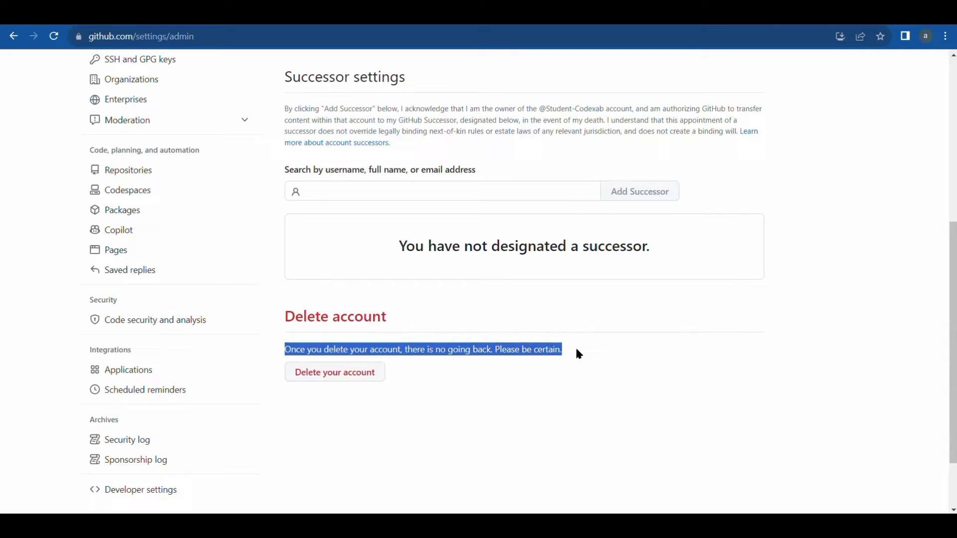
left_click(580, 353)
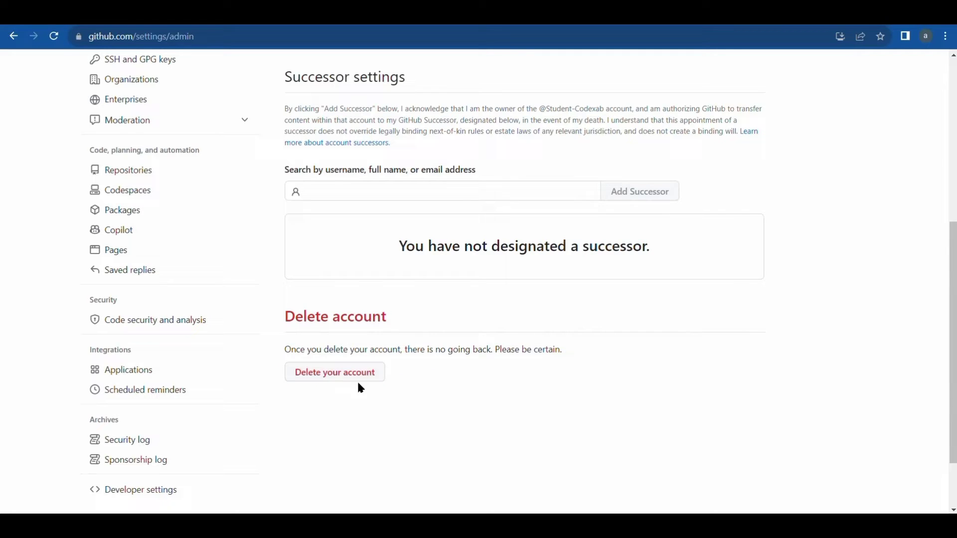
left_click(365, 377)
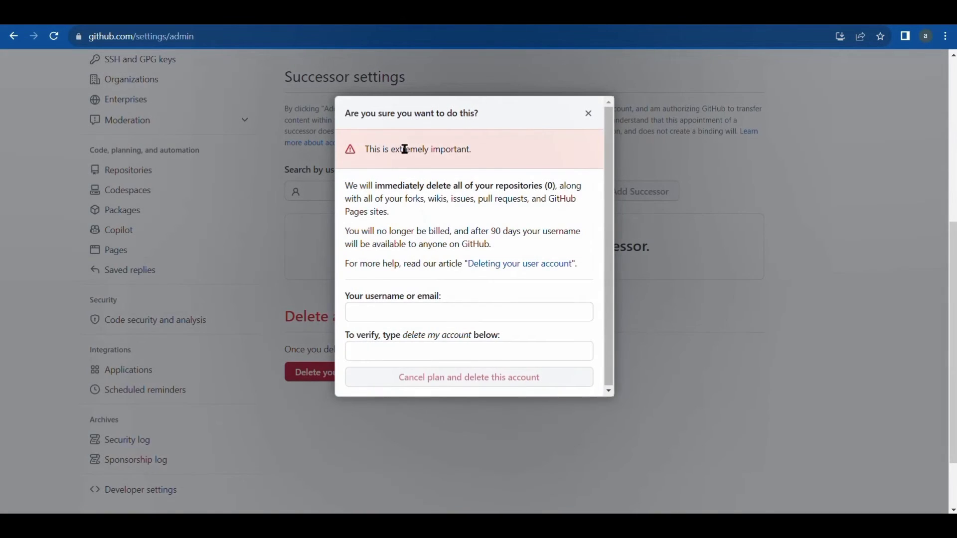
left_click_drag(468, 154, 349, 149)
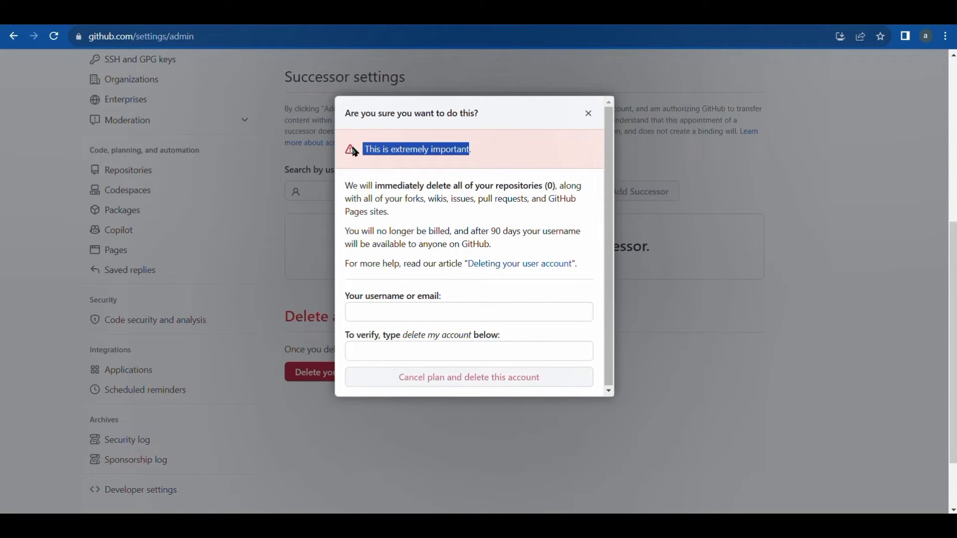
left_click(442, 196)
left_click_drag(445, 188, 528, 199)
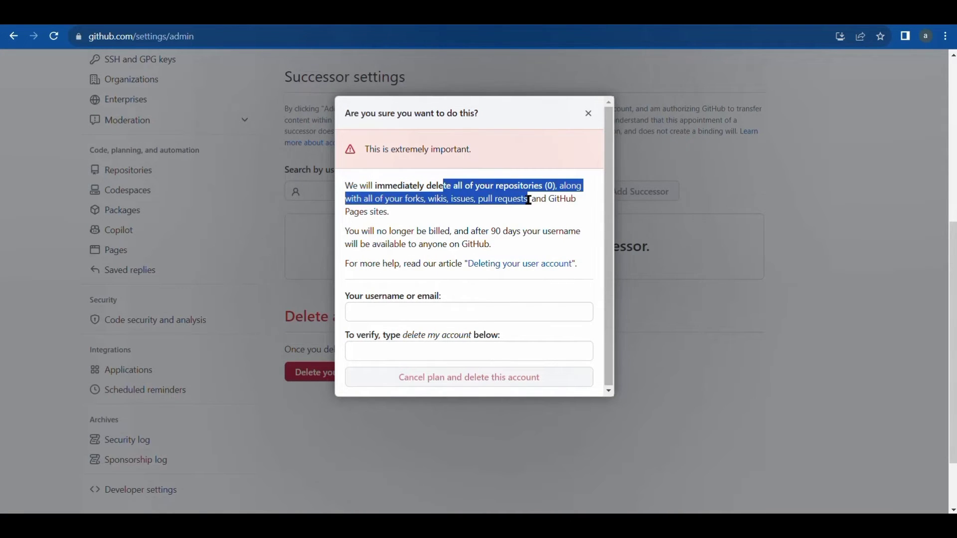
left_click(539, 214)
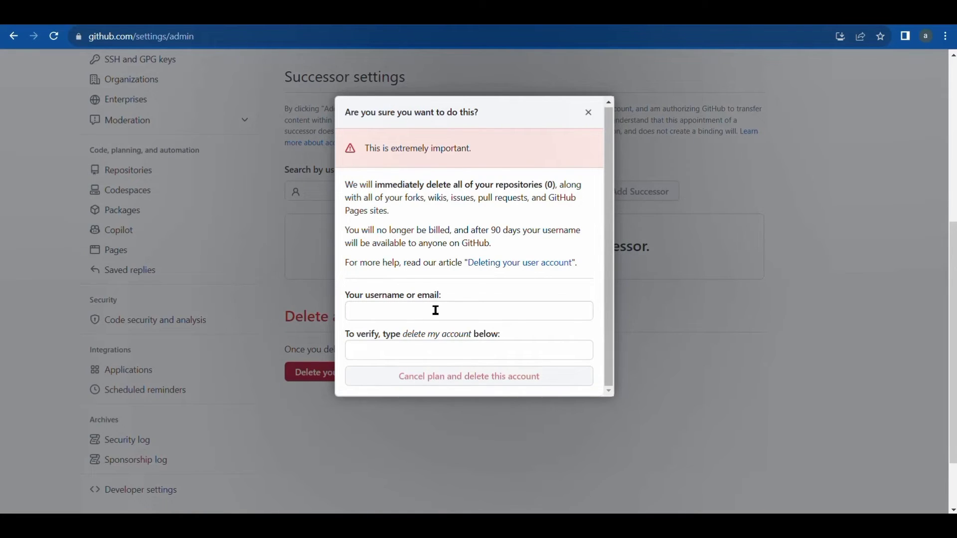
left_click(435, 310)
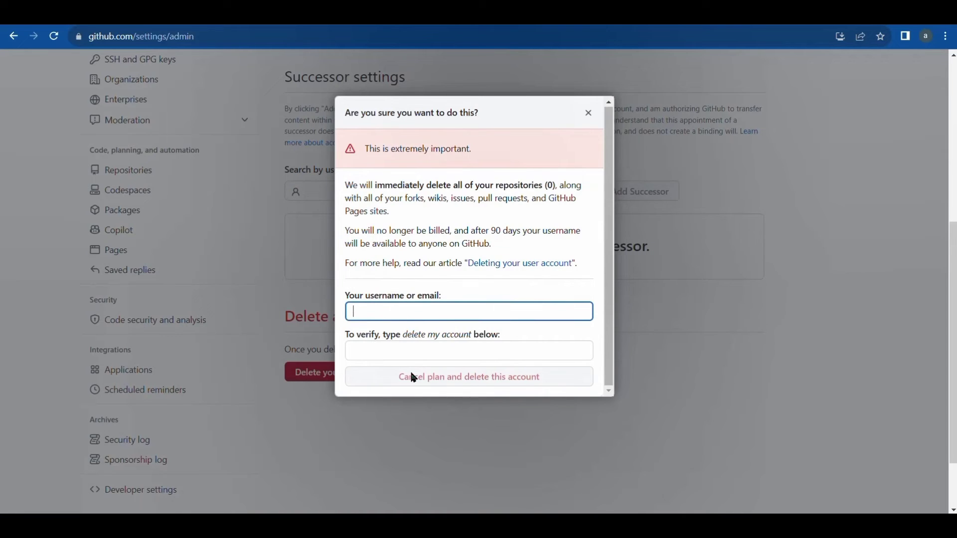
left_click(446, 359)
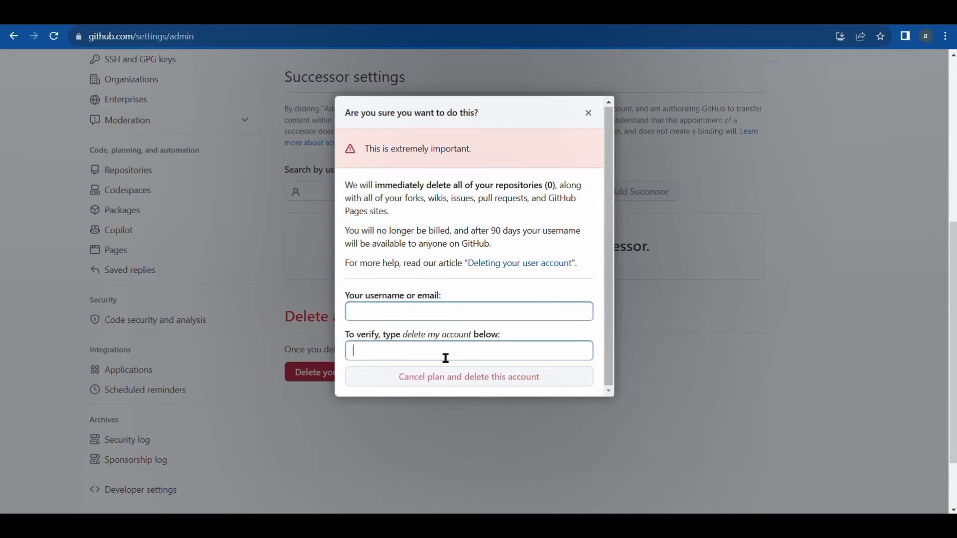